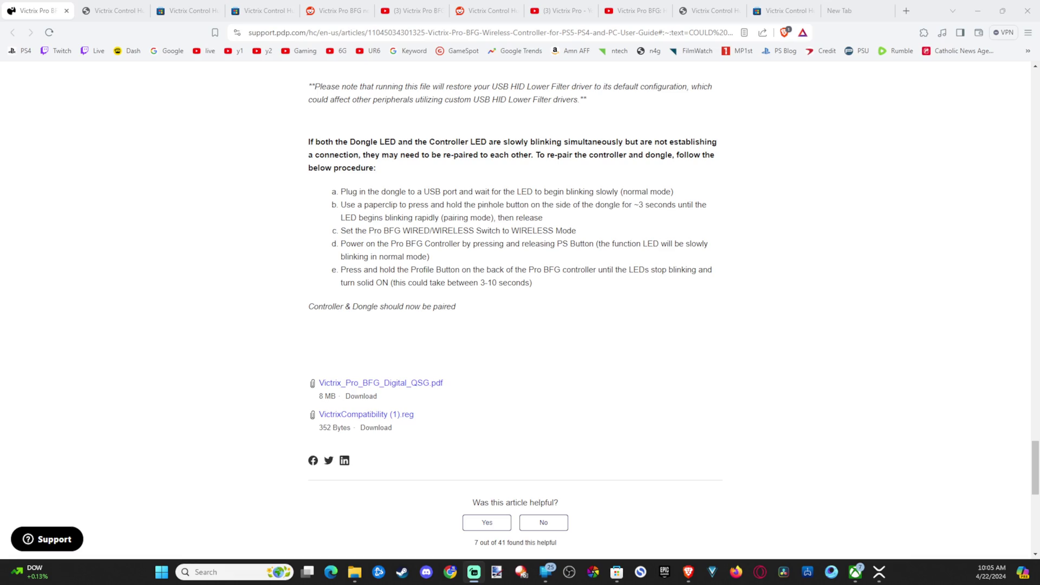
Step: Return to PDP's Victrix Control Hub app page and reload it from the Apps menu at its top
click(99, 10)
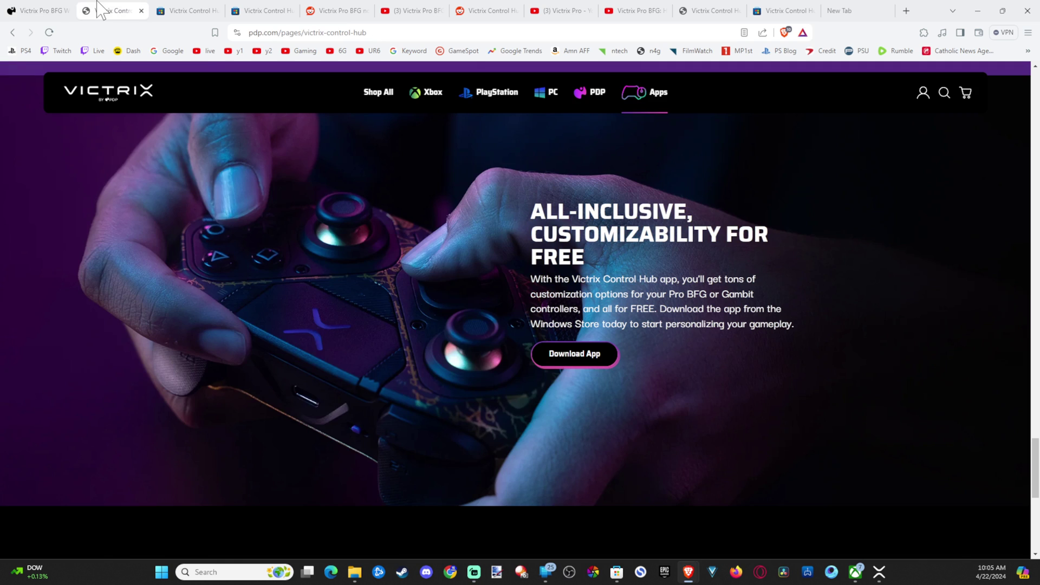
click(260, 34)
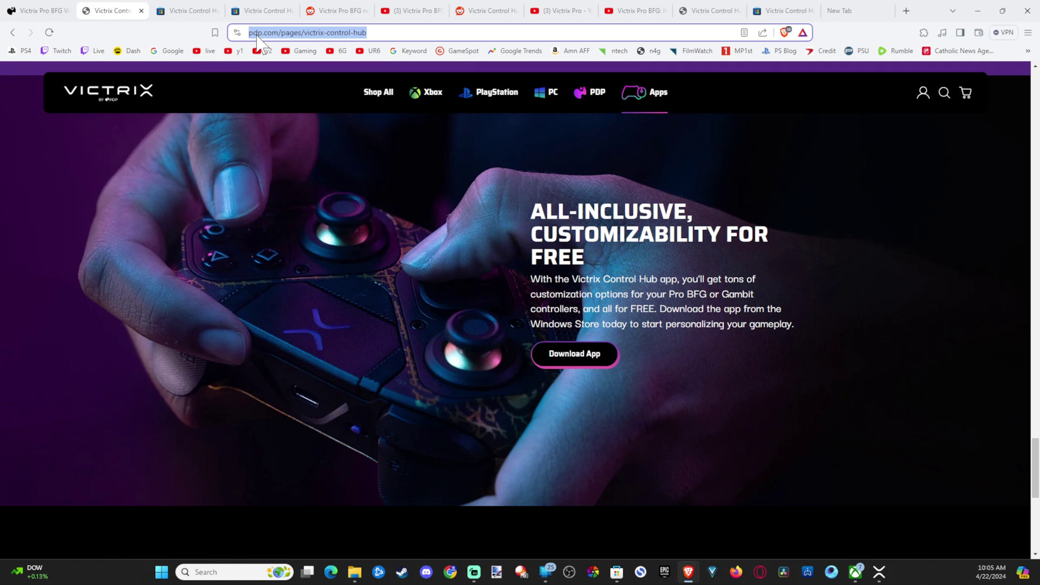
text(pdp.com)
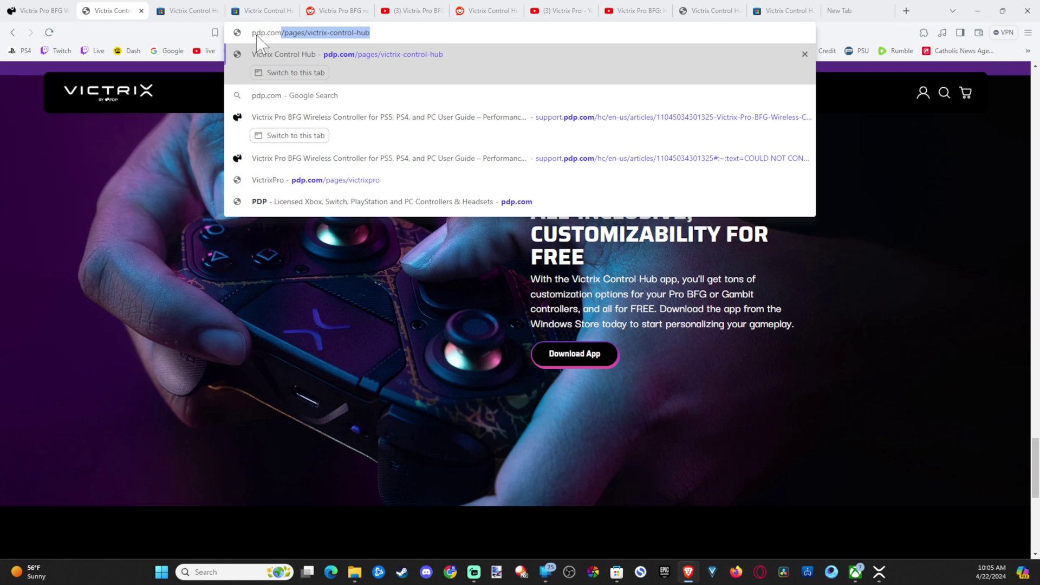
key(Return)
scroll(421, 240, up, 15)
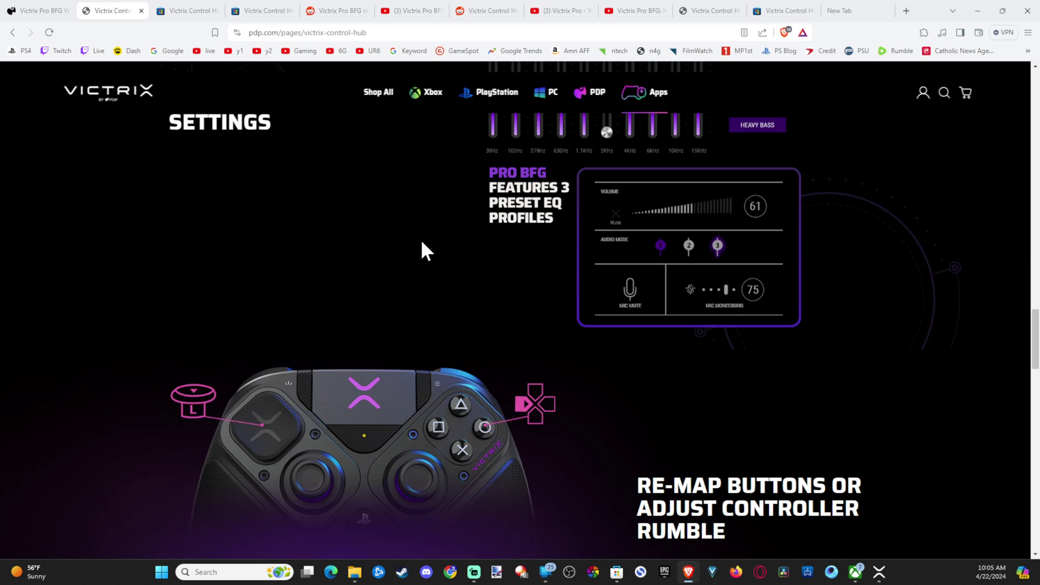
scroll(421, 240, up, 10)
mouse_move(502, 103)
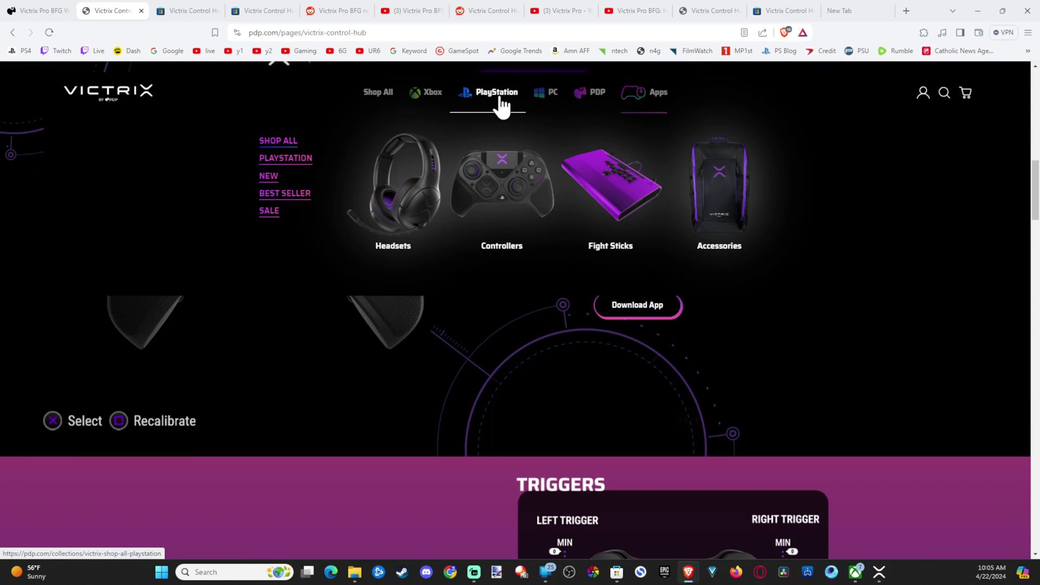
mouse_move(643, 102)
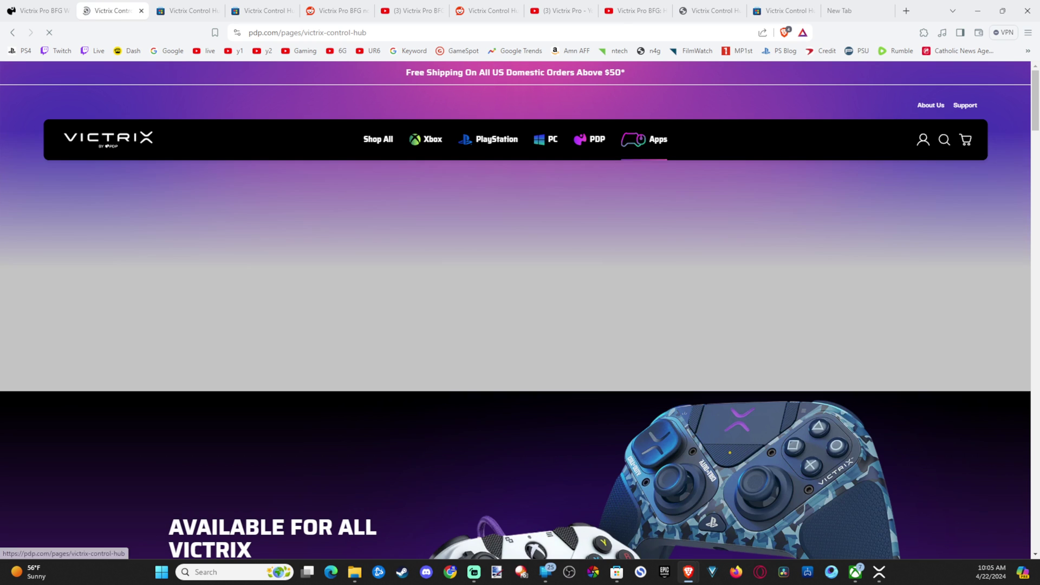
Step: Scroll down the Control Hub page and follow Download App to its Microsoft Store listing
scroll(451, 283, down, 3)
scroll(507, 304, down, 1)
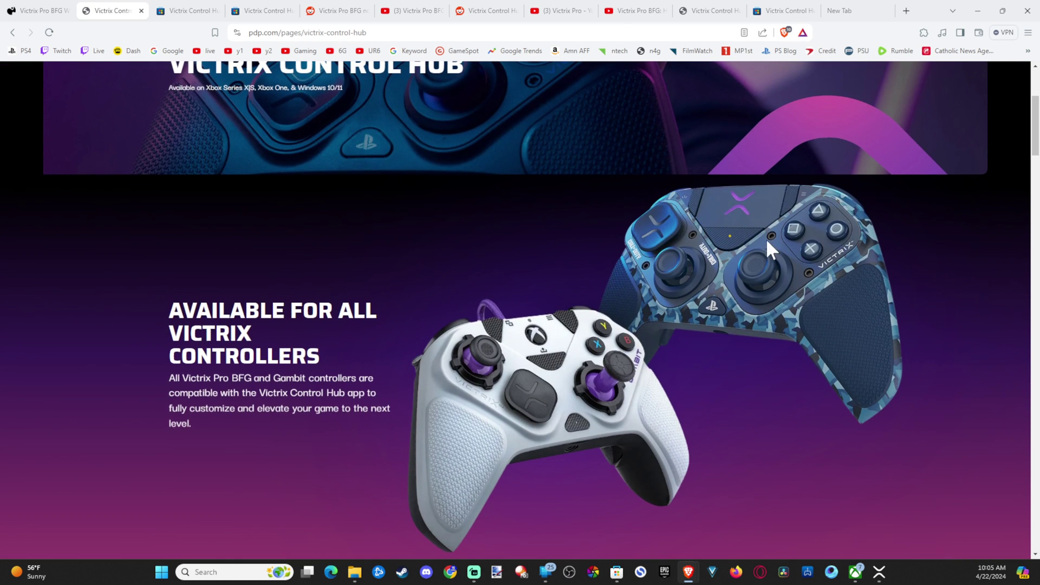
scroll(655, 251, down, 8)
scroll(551, 212, down, 20)
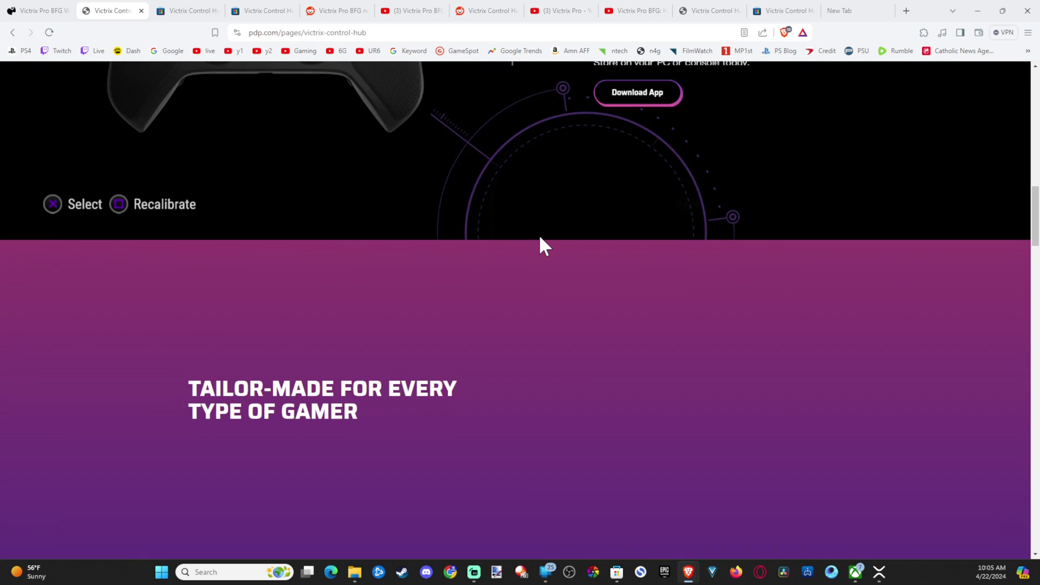
scroll(486, 251, down, 20)
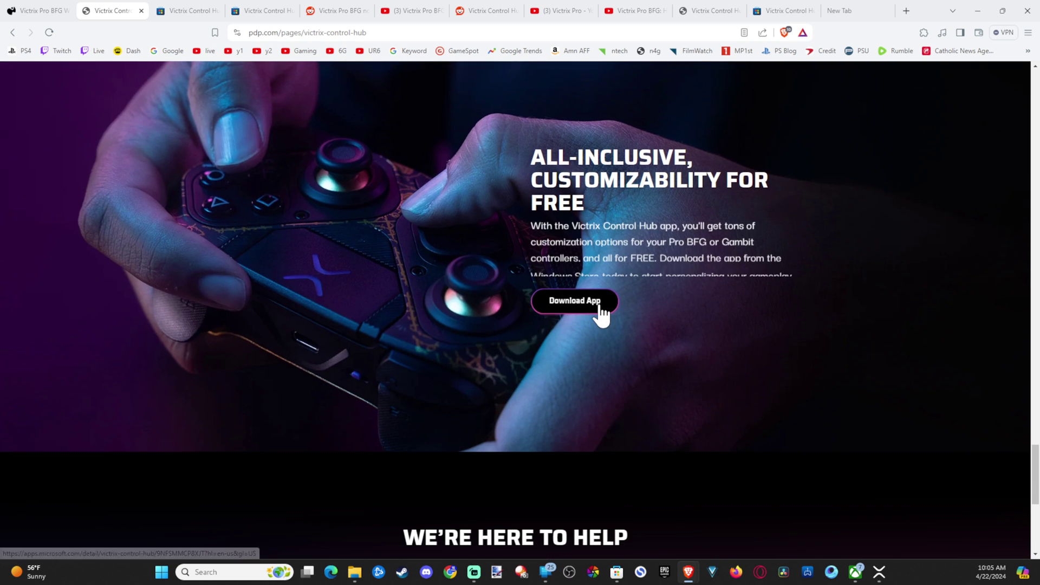
click(595, 305)
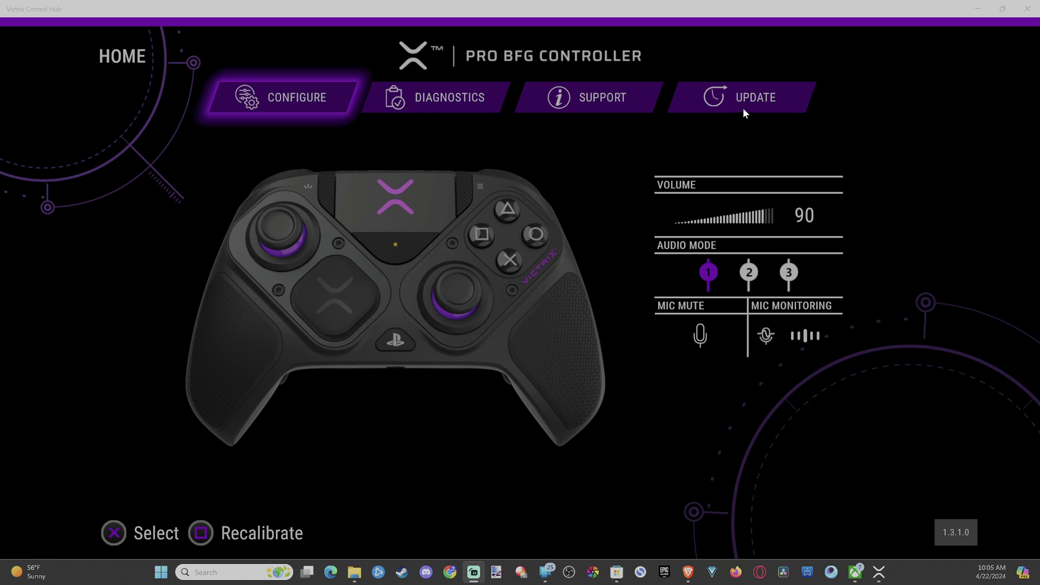
Step: Run the Pro BFG firmware check repeatedly, dismissing each message confirming 1.28.0.0 is up to date
click(720, 94)
click(720, 94)
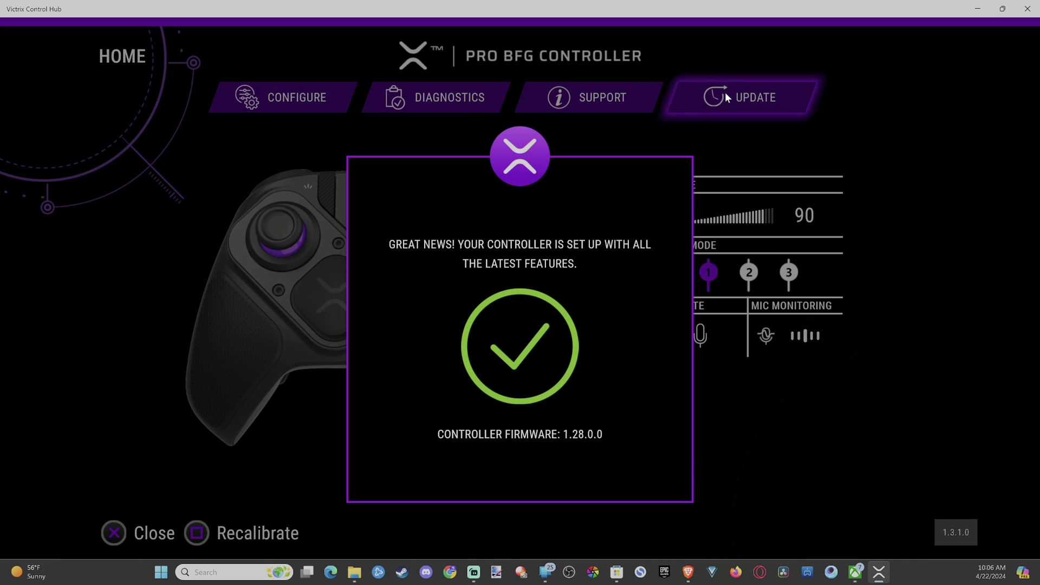
click(726, 97)
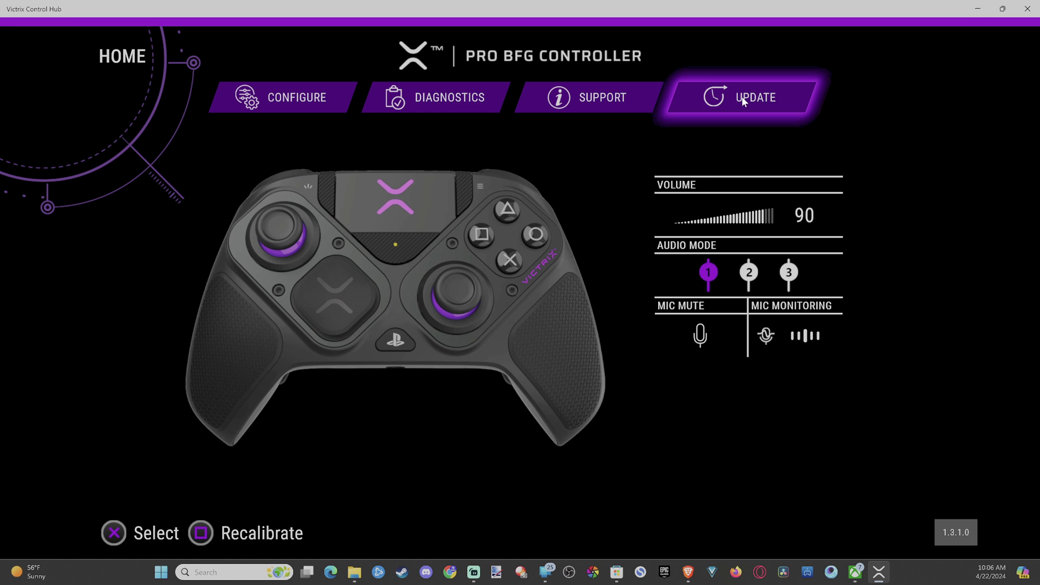
click(801, 106)
click(826, 111)
click(798, 99)
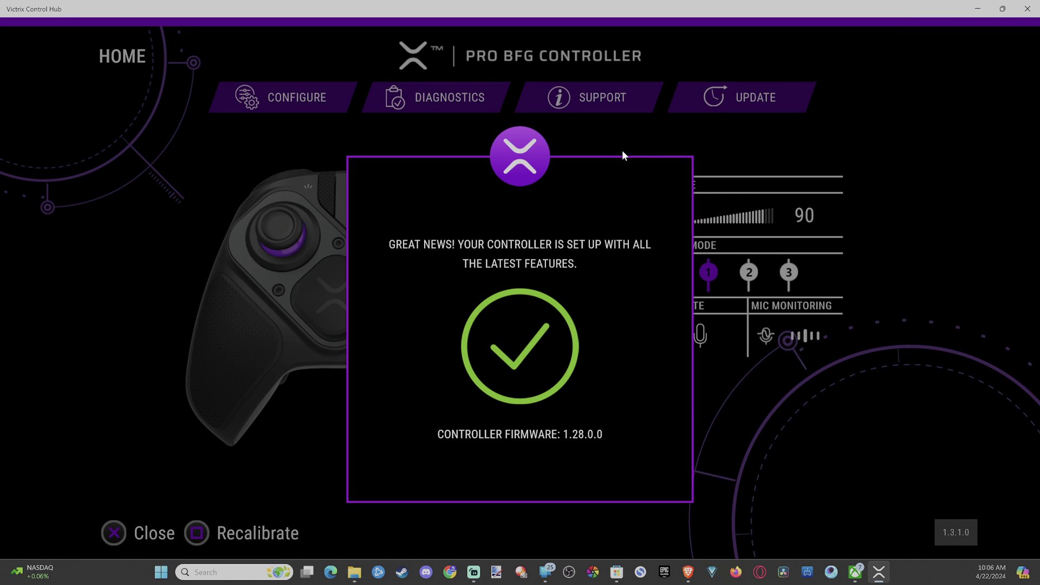
click(766, 142)
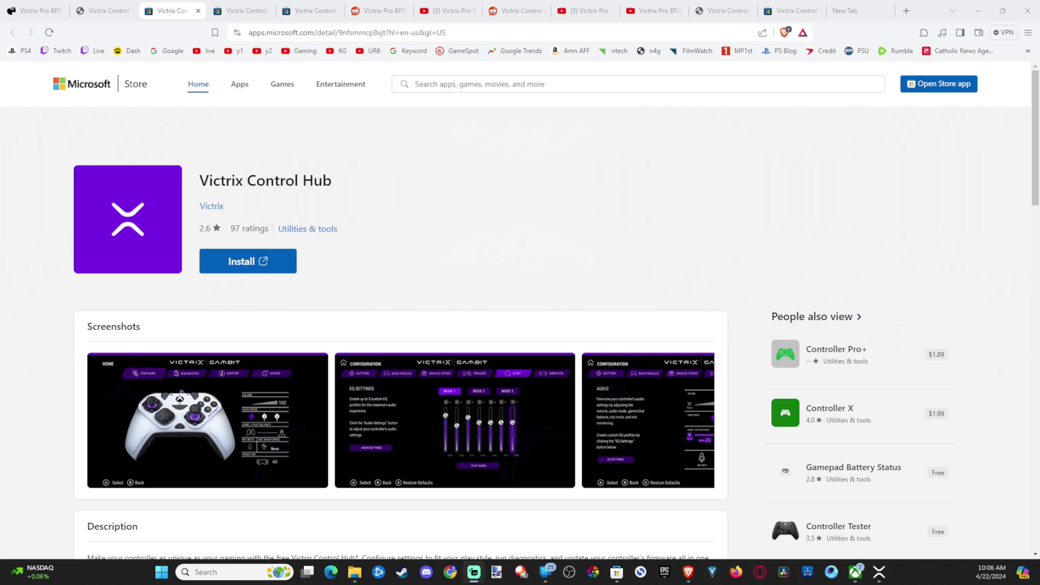
Step: On the Pro BFG support guide, reveal VictrixCompatibility (1).reg in Downloads, then minimize that folder
key(ctrl+1)
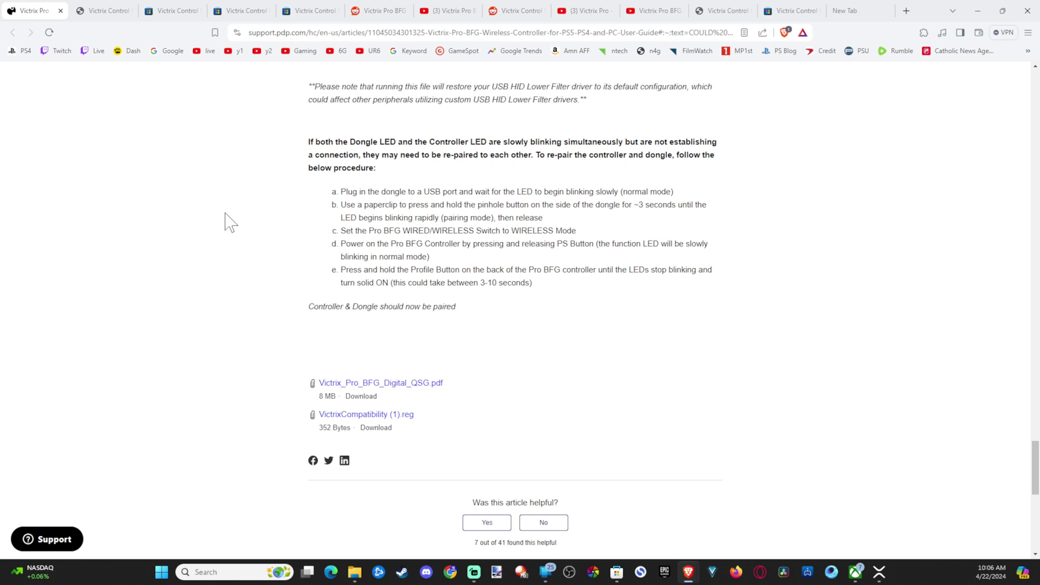
scroll(225, 221, up, 10)
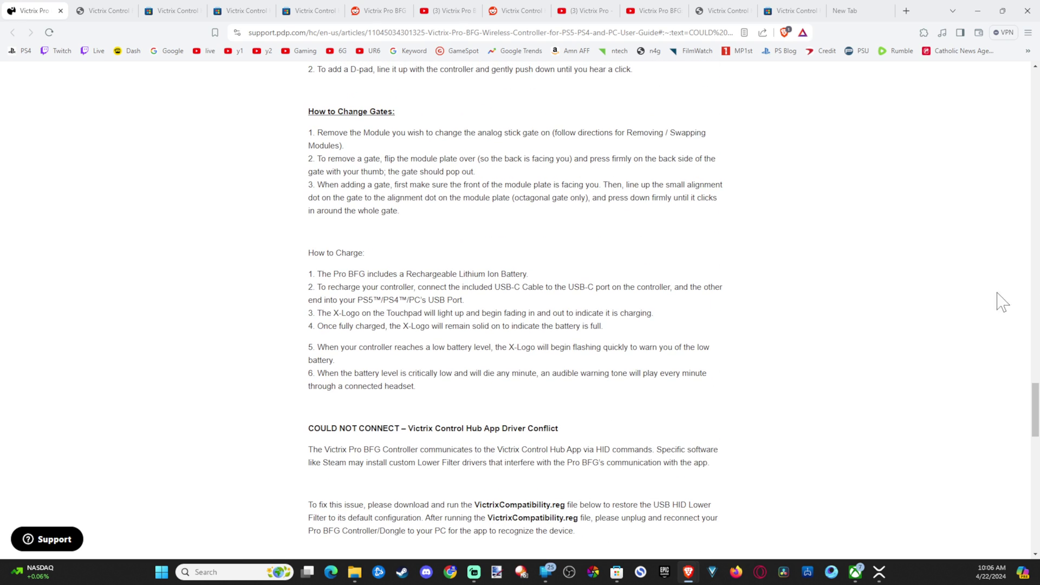
drag(1035, 411, 1036, 467)
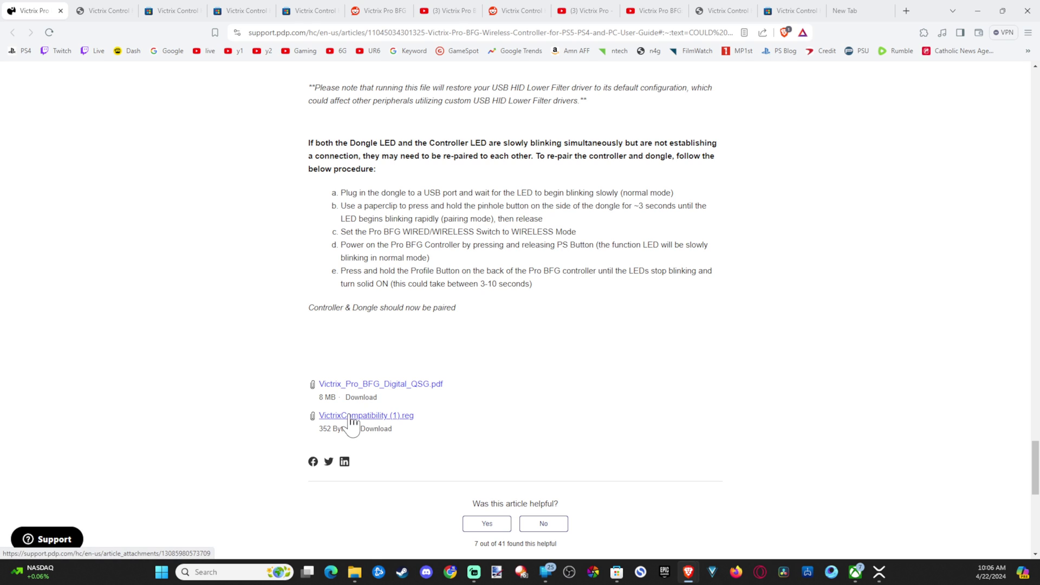
click(365, 573)
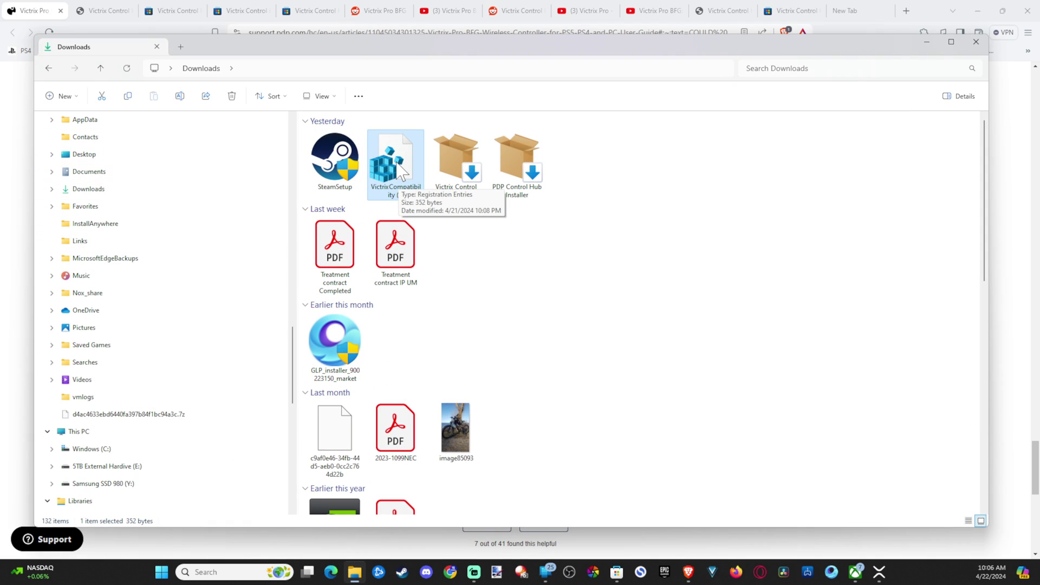
click(927, 44)
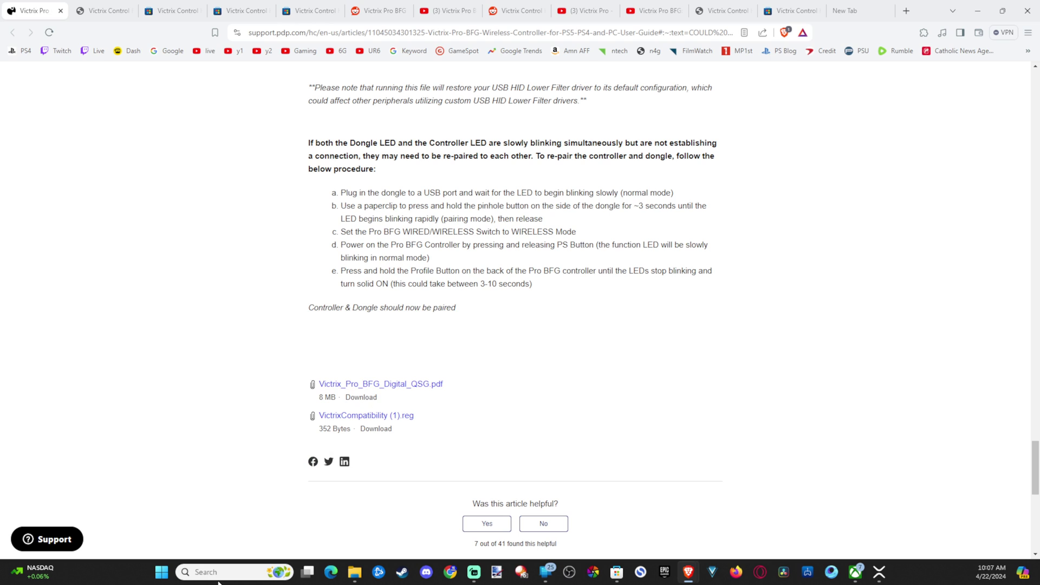
Step: Search 'task' from the taskbar and launch Task Manager
click(218, 577)
text(task)
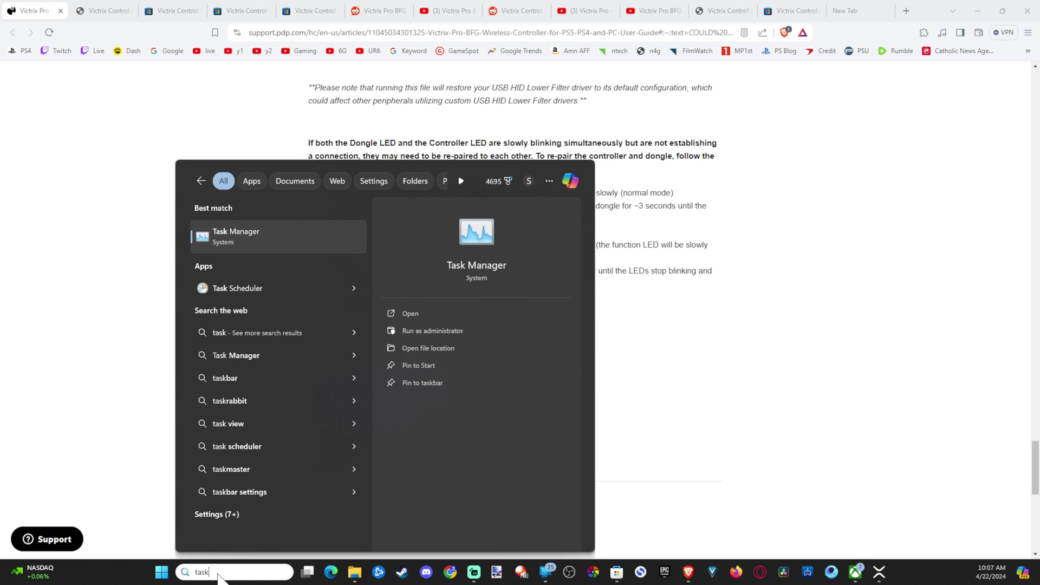
click(232, 235)
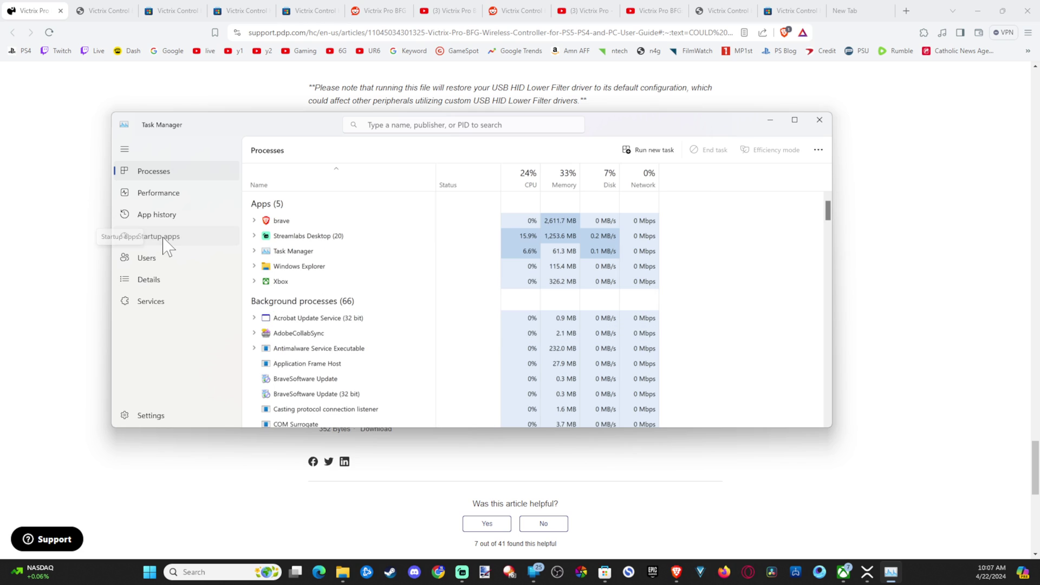
Step: Switch to Startup apps and scroll through entries like Steam, Battle.net and EpicGamesLauncher
click(165, 243)
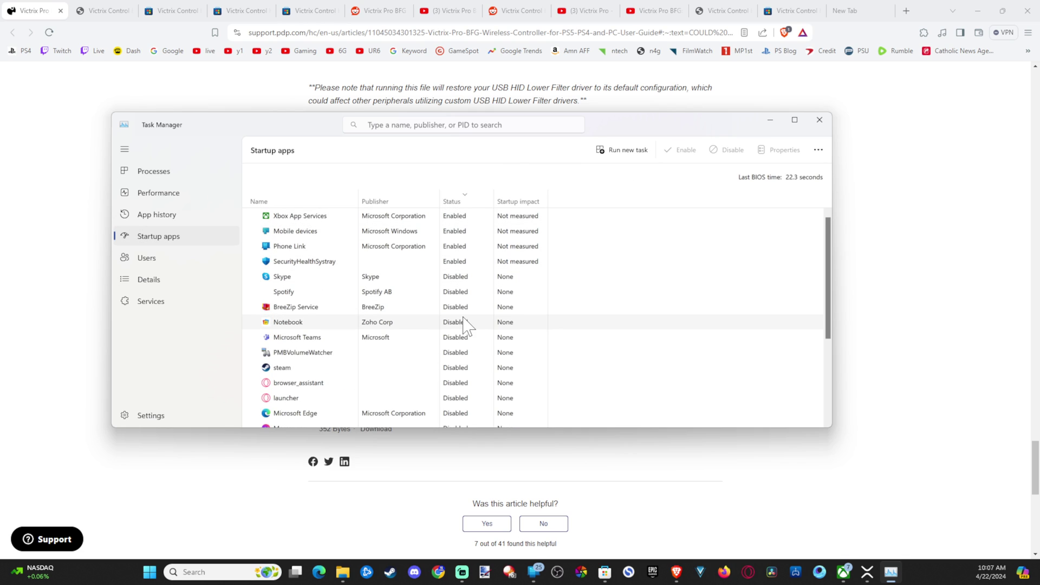
scroll(464, 325, down, 5)
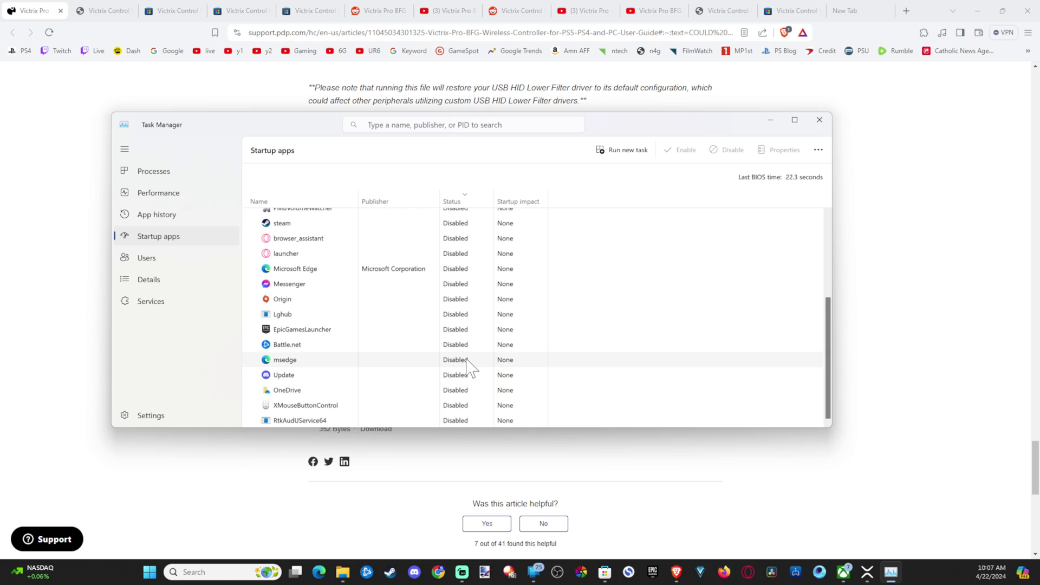
scroll(467, 361, up, 5)
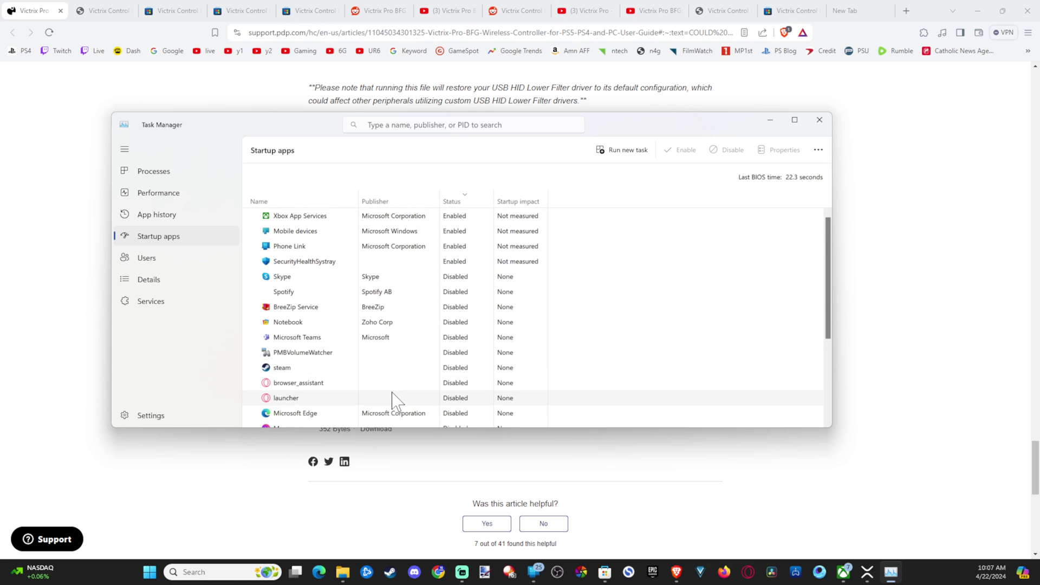
scroll(406, 335, down, 1)
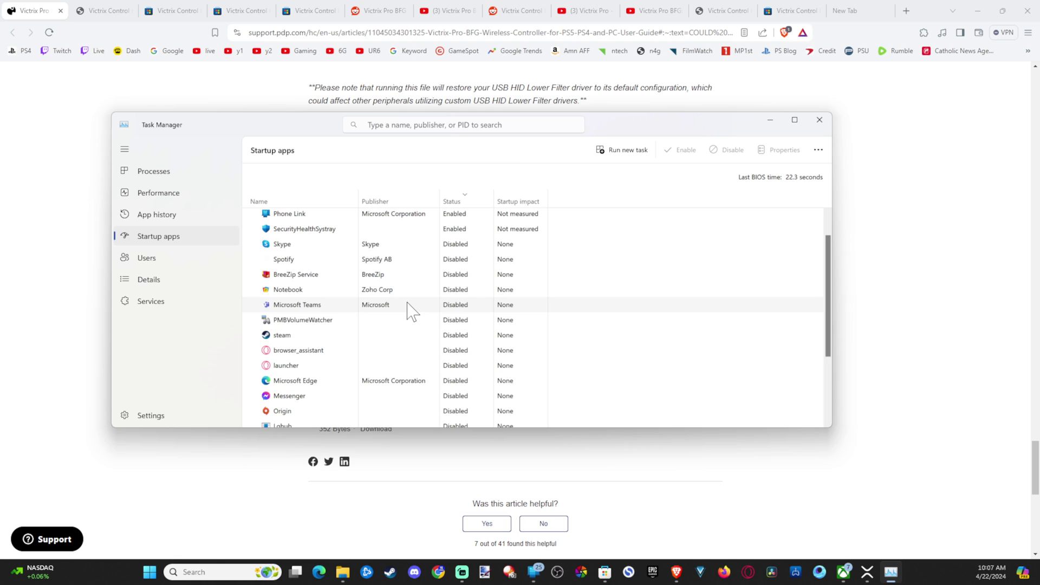
scroll(409, 325, down, 3)
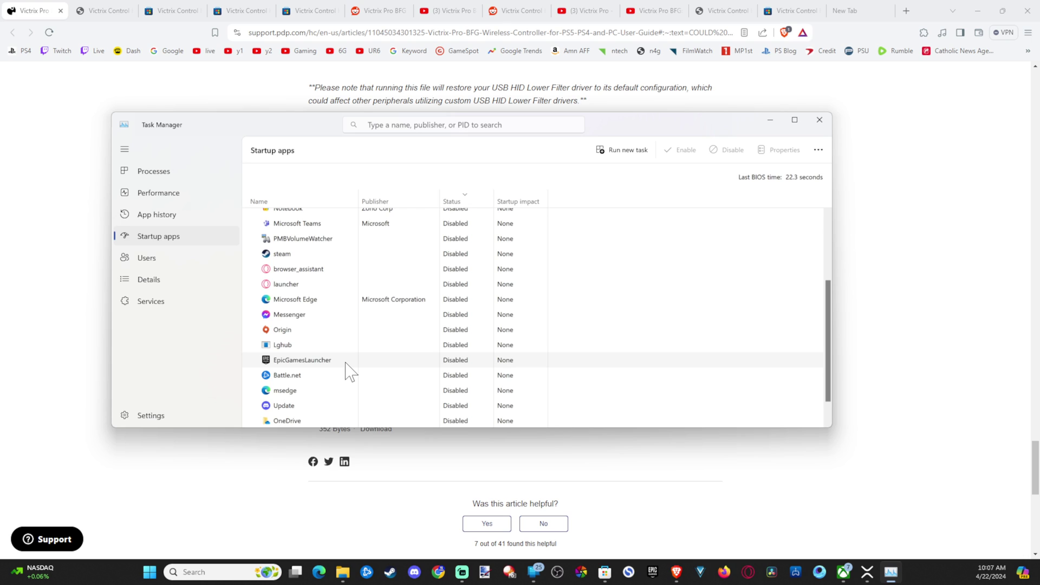
scroll(348, 369, up, 4)
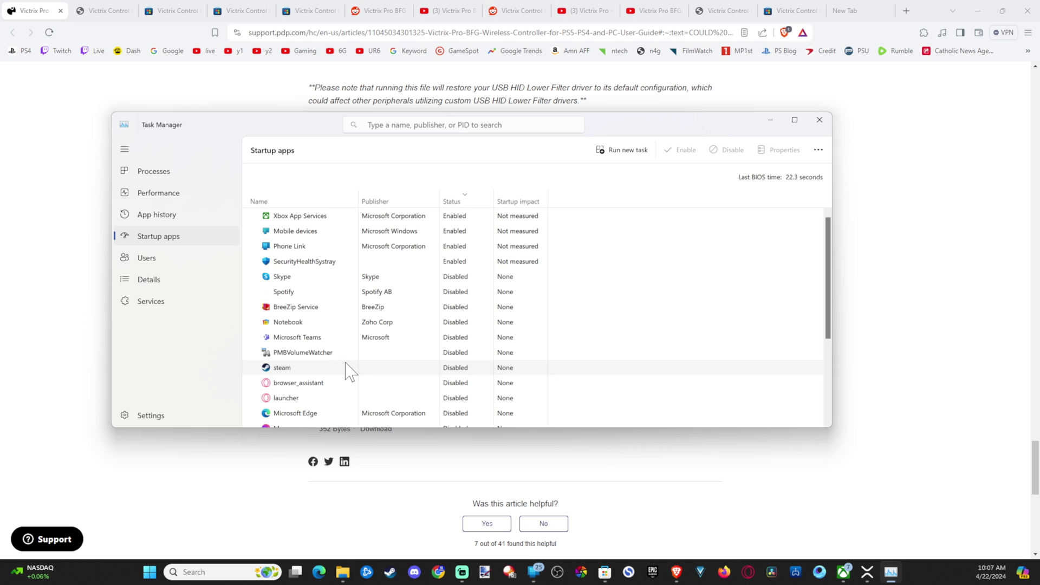
scroll(472, 338, down, 6)
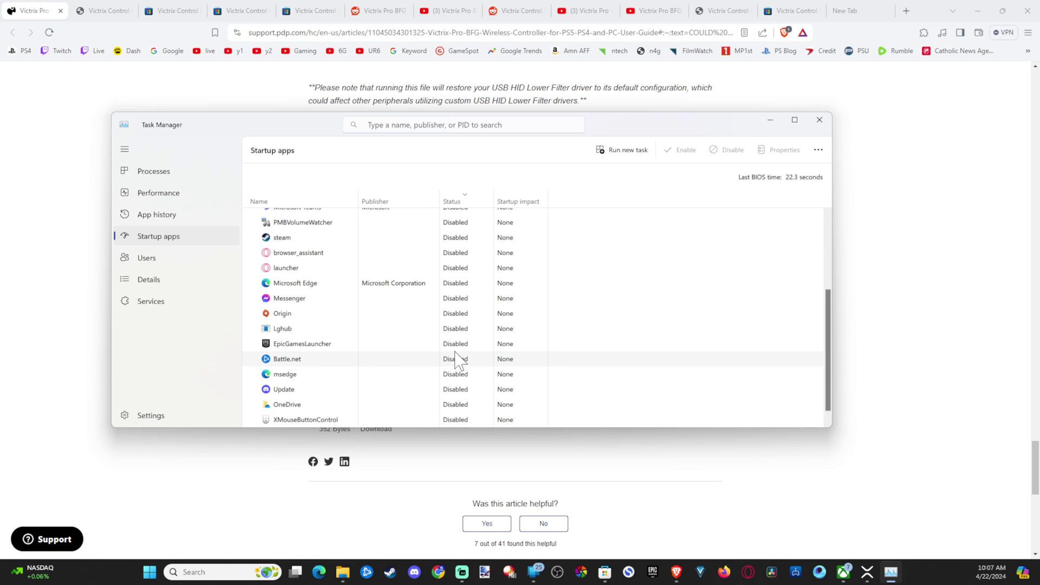